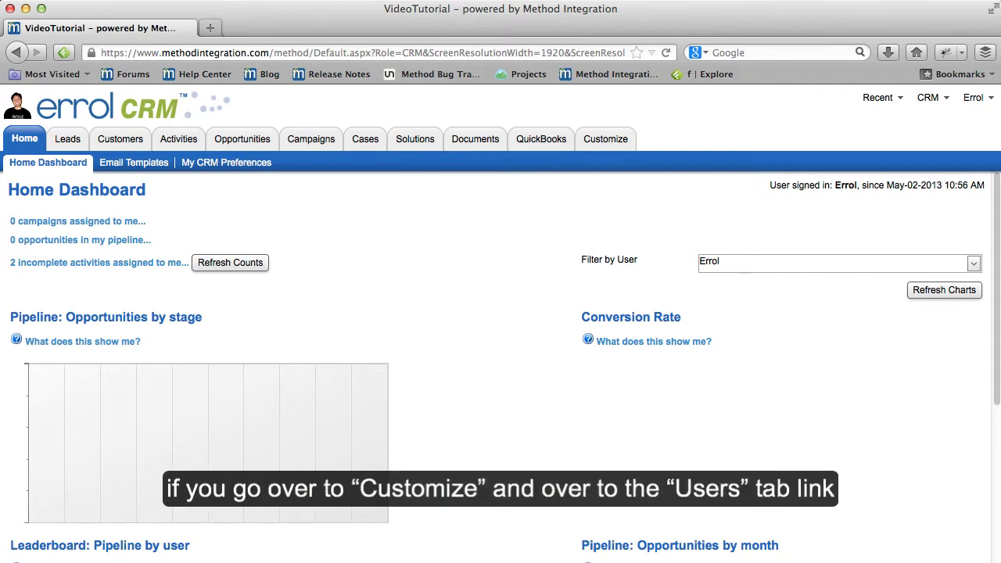
# Step: After a brief look at the CRM user list, go to Customize > My Account and scroll to Apps & User Licenses
pyautogui.click(615, 145)
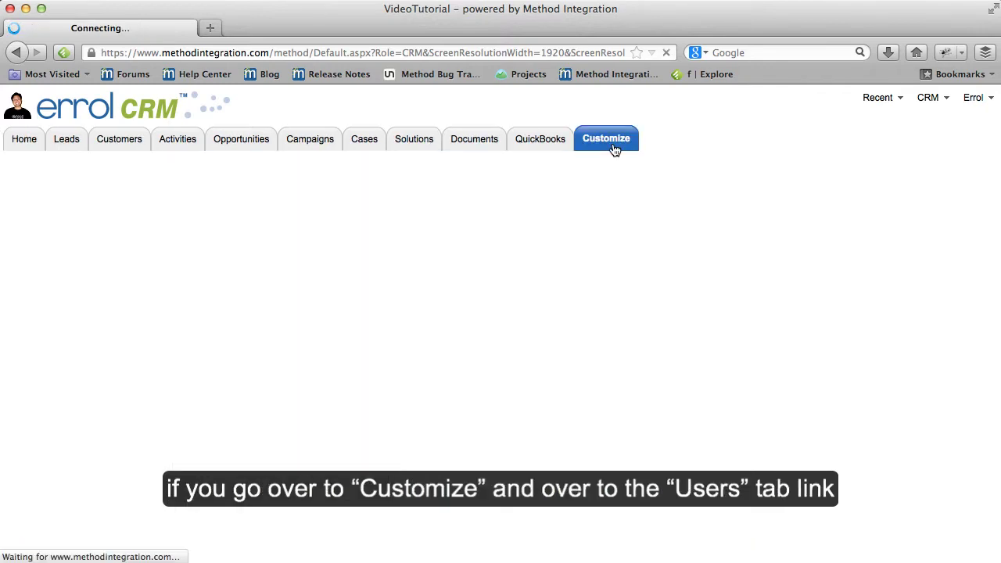
pyautogui.click(284, 162)
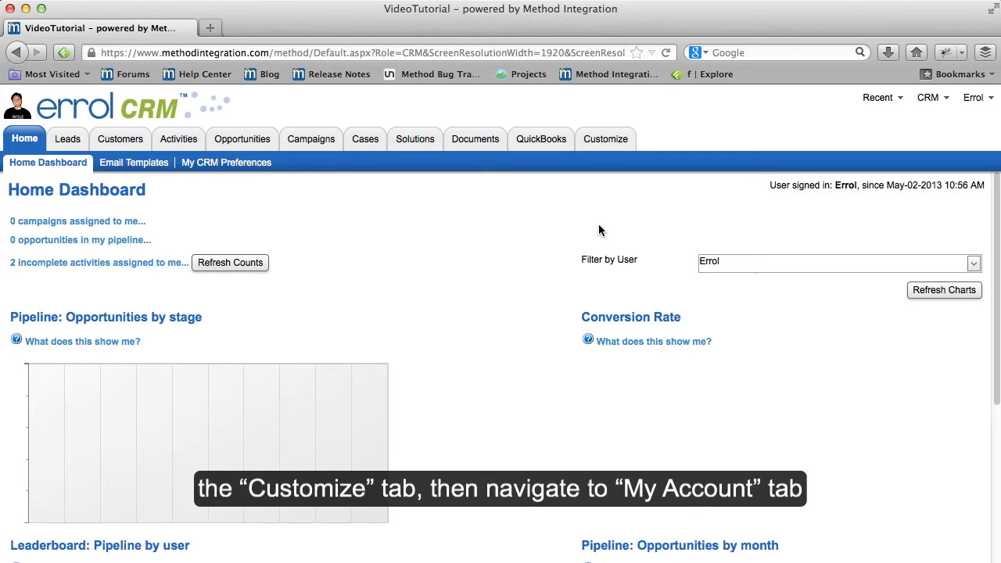
pyautogui.click(611, 143)
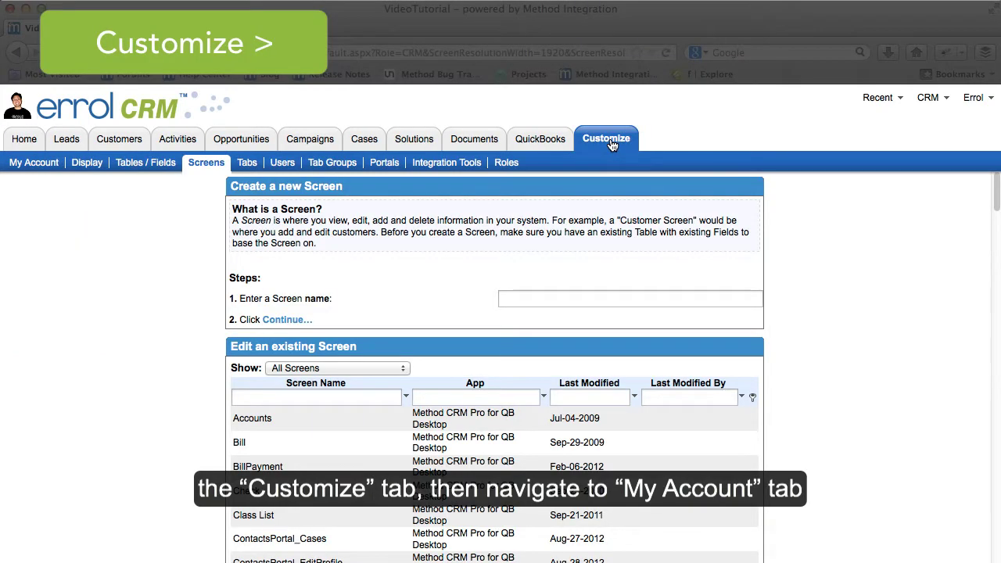
pyautogui.click(36, 164)
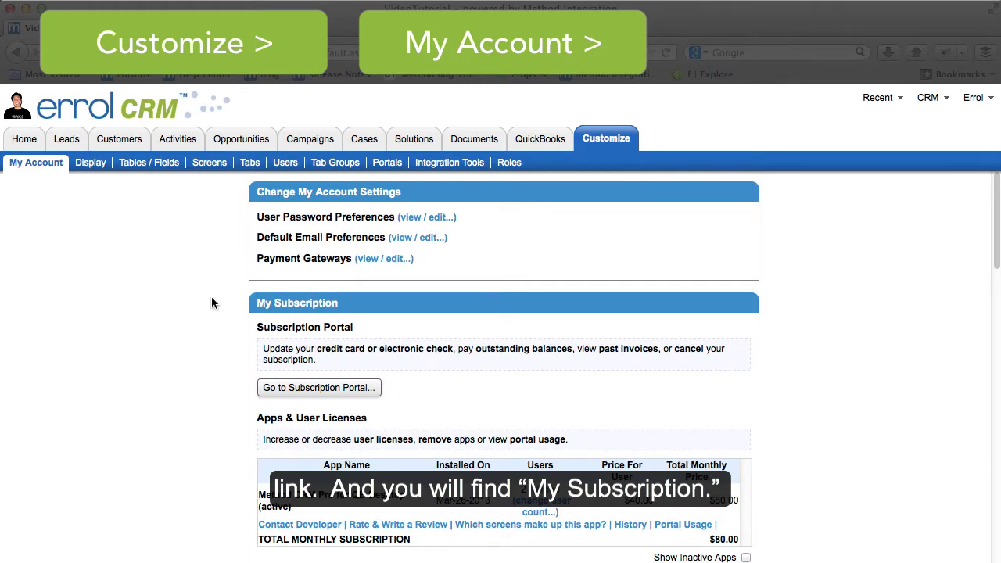
pyautogui.scroll(-2, 252, 305)
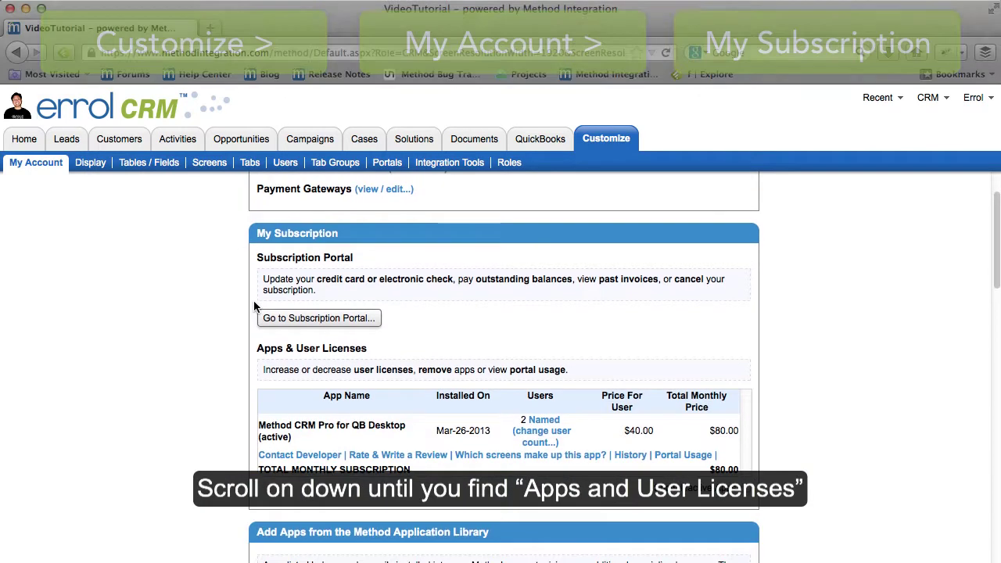
pyautogui.scroll(-2, 254, 305)
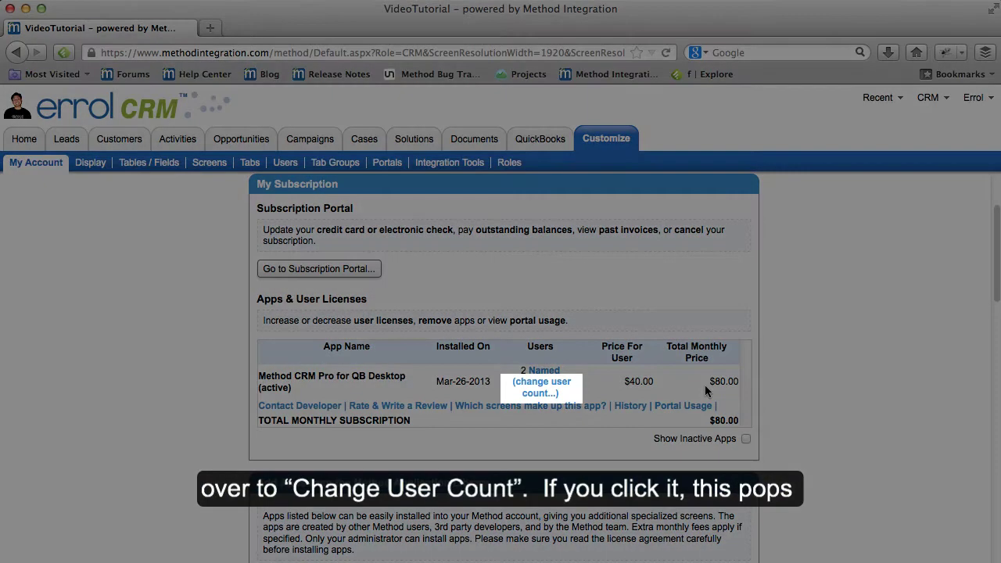
# Step: Change the Pro for QB Desktop named user count to 5, bringing the monthly total to $200.00
pyautogui.click(557, 388)
pyautogui.scroll(-3, 558, 389)
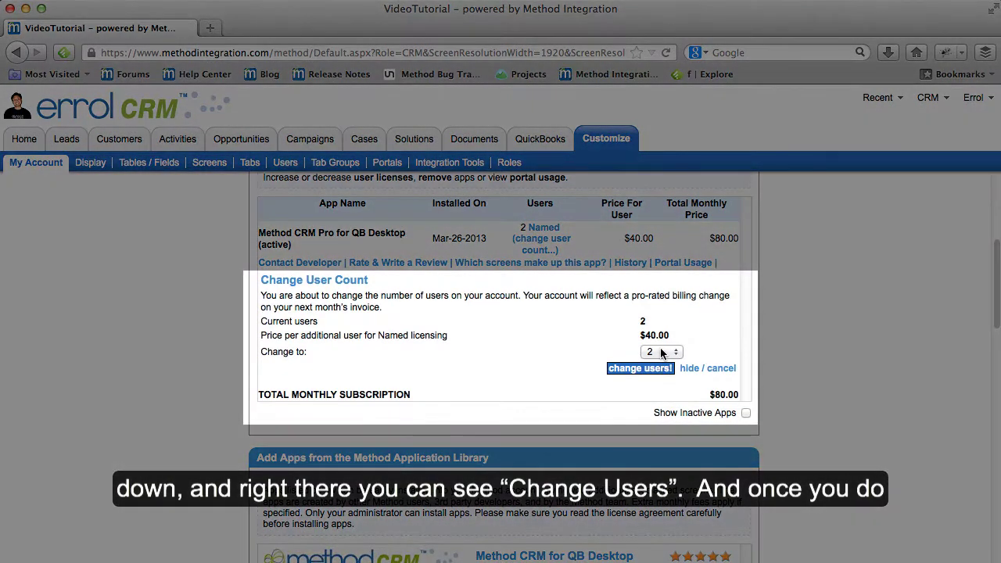
pyautogui.click(660, 353)
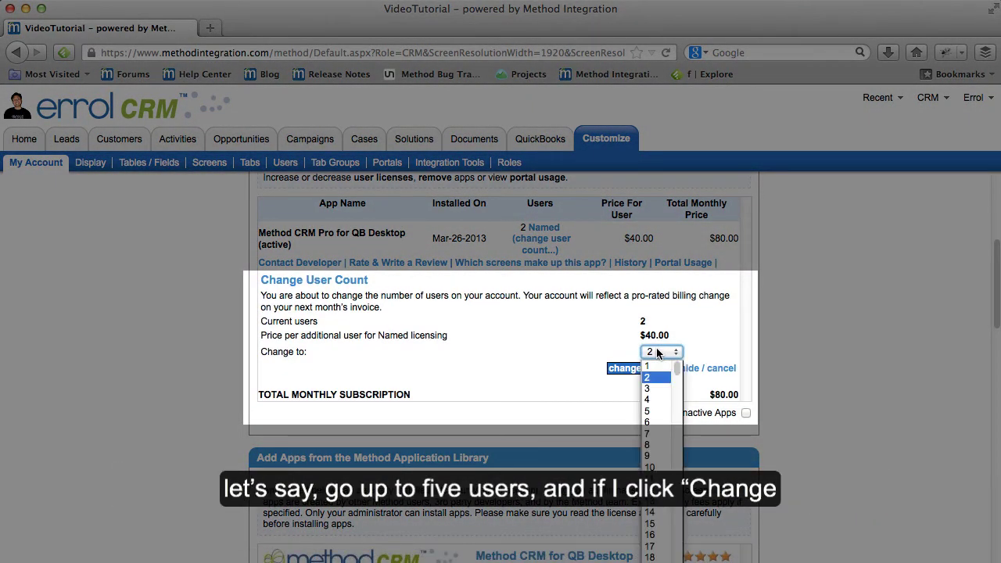
pyautogui.click(654, 412)
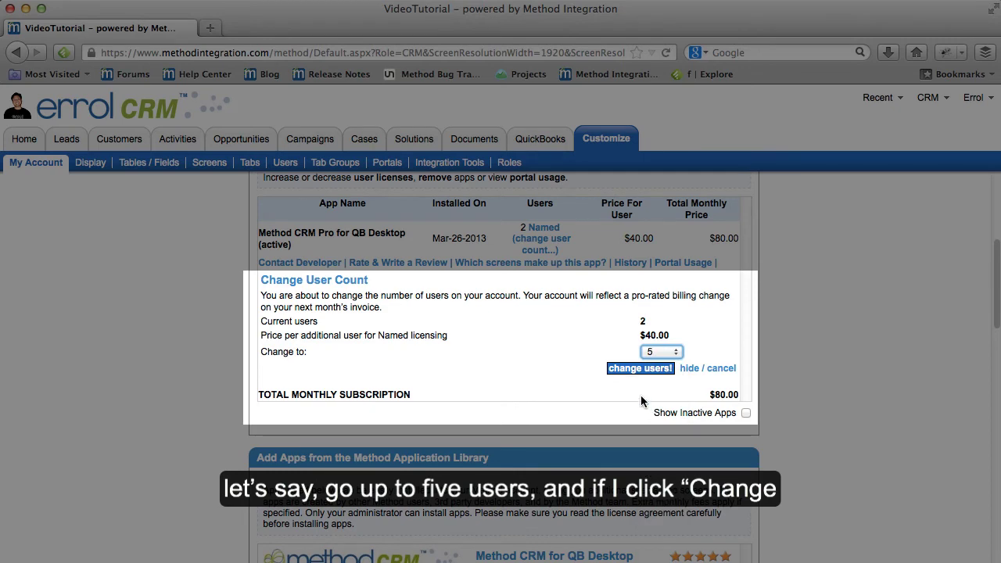
pyautogui.click(641, 369)
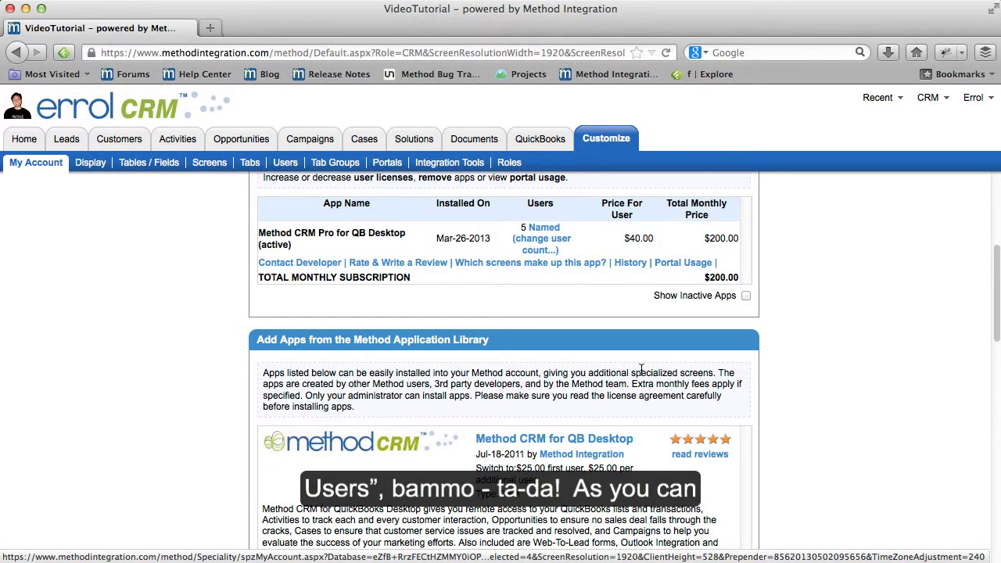
pyautogui.scroll(4, 641, 369)
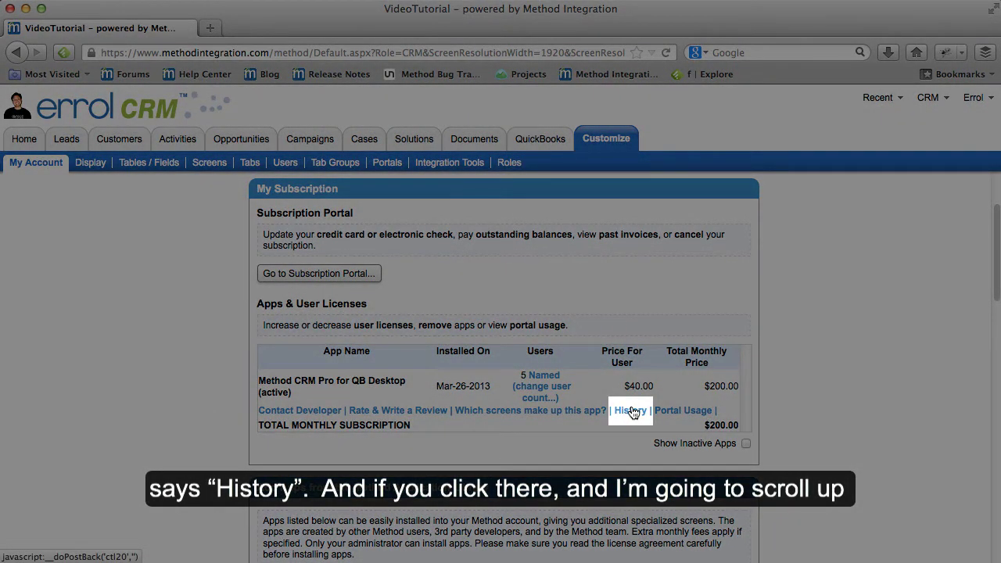
pyautogui.click(633, 412)
pyautogui.scroll(-3, 634, 413)
pyautogui.scroll(-2, 633, 412)
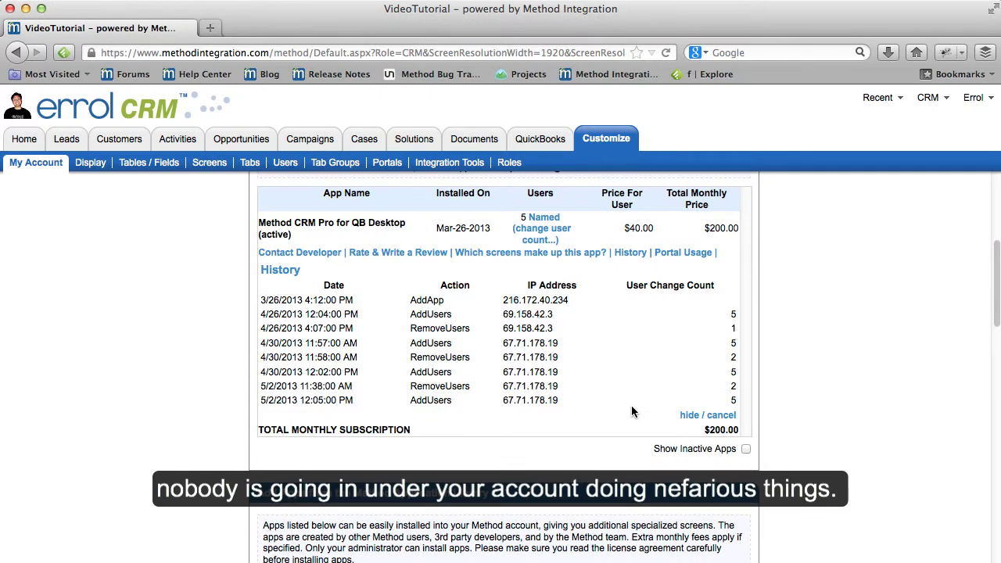
pyautogui.click(703, 417)
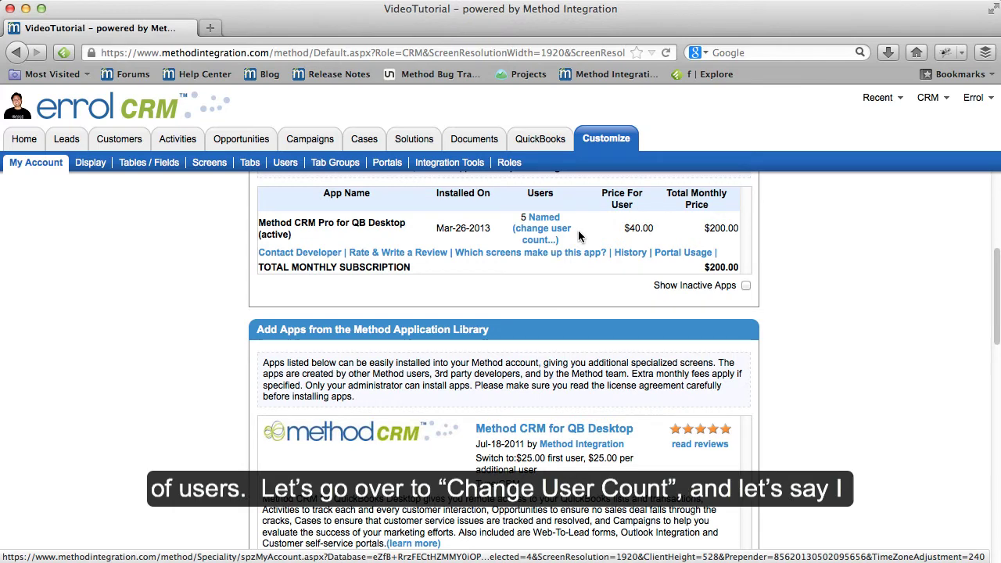
# Step: Reduce the named user count to 2, at $80.00 a month
pyautogui.click(553, 234)
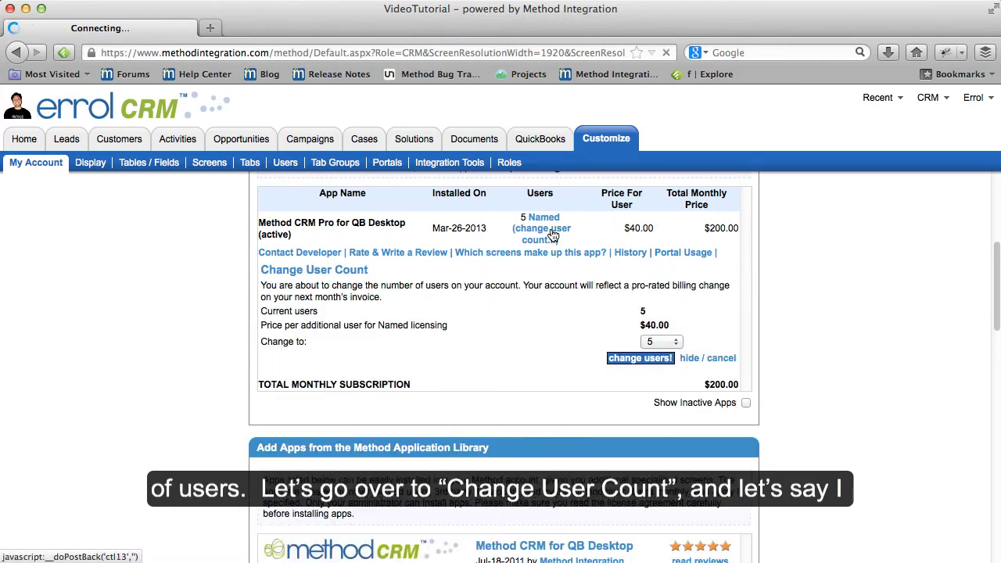
pyautogui.click(655, 344)
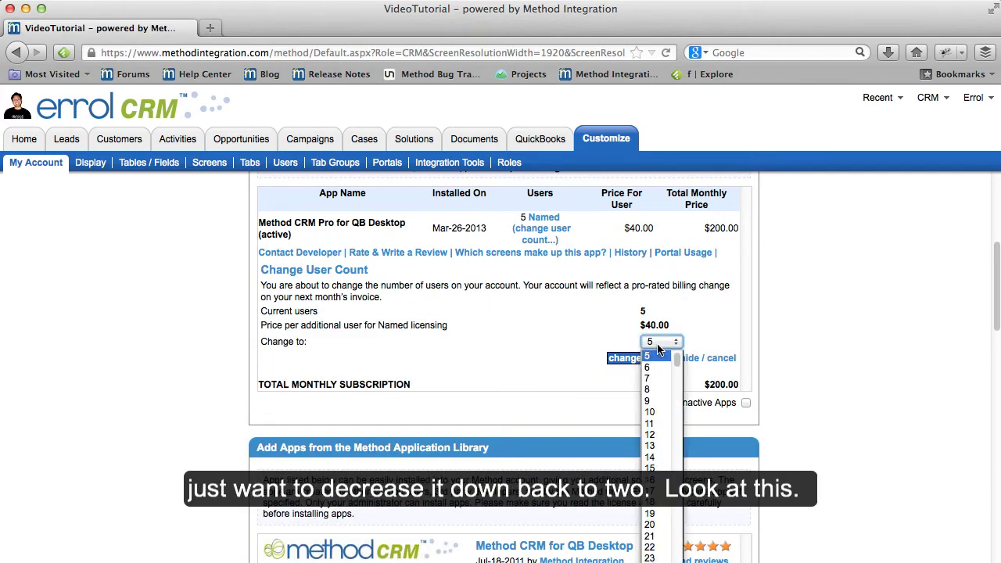
pyautogui.scroll(-2, 656, 383)
pyautogui.scroll(3, 657, 382)
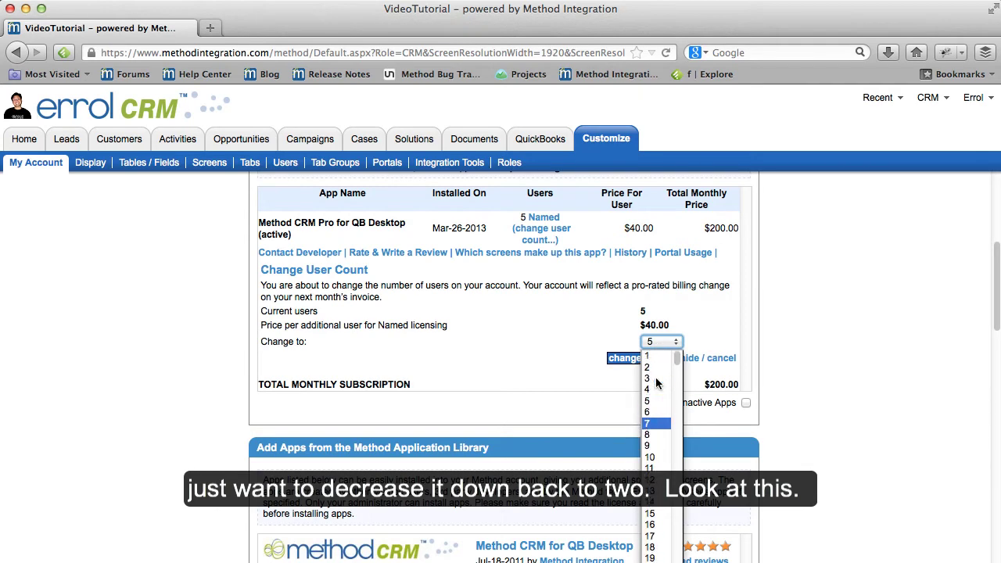
pyautogui.click(648, 374)
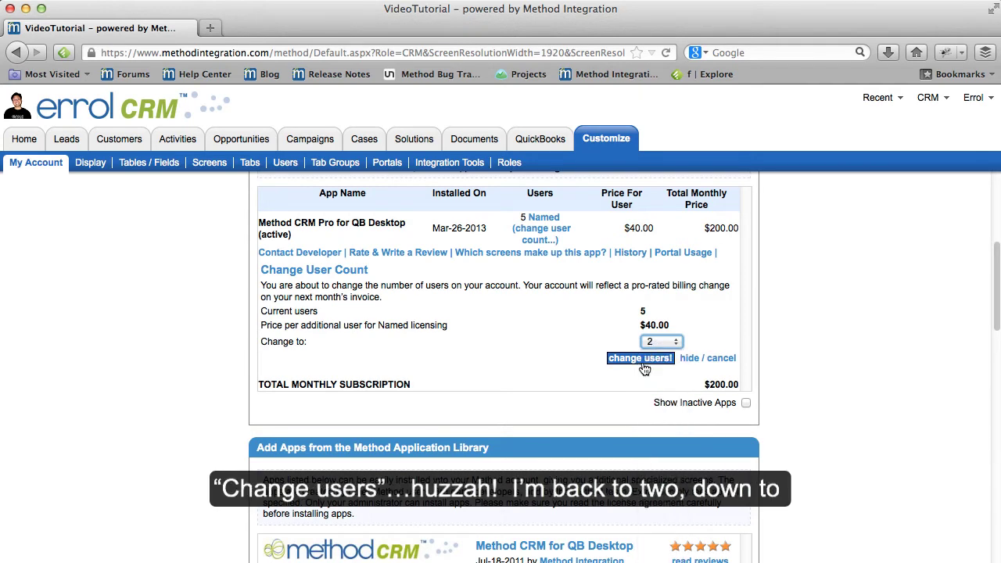
pyautogui.click(640, 358)
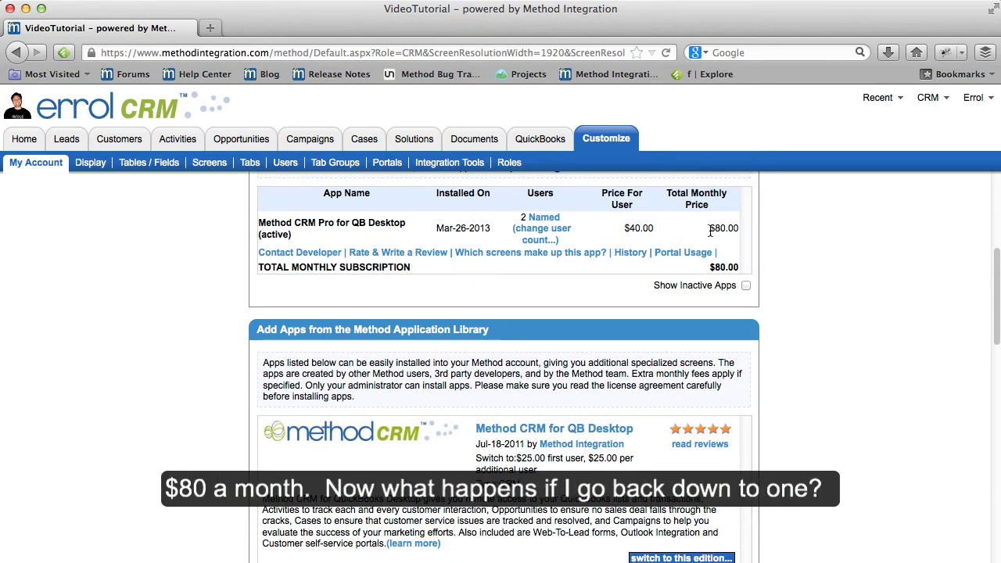
# Step: Try lowering the user count to 1, then dismiss the Process Failed refusal
pyautogui.click(571, 231)
pyautogui.click(662, 345)
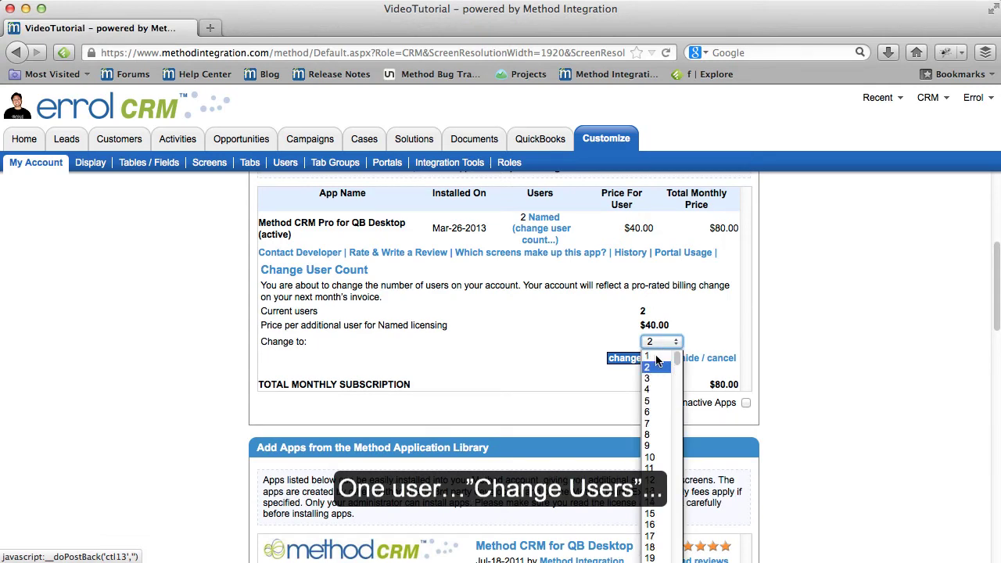
pyautogui.click(656, 357)
pyautogui.click(657, 358)
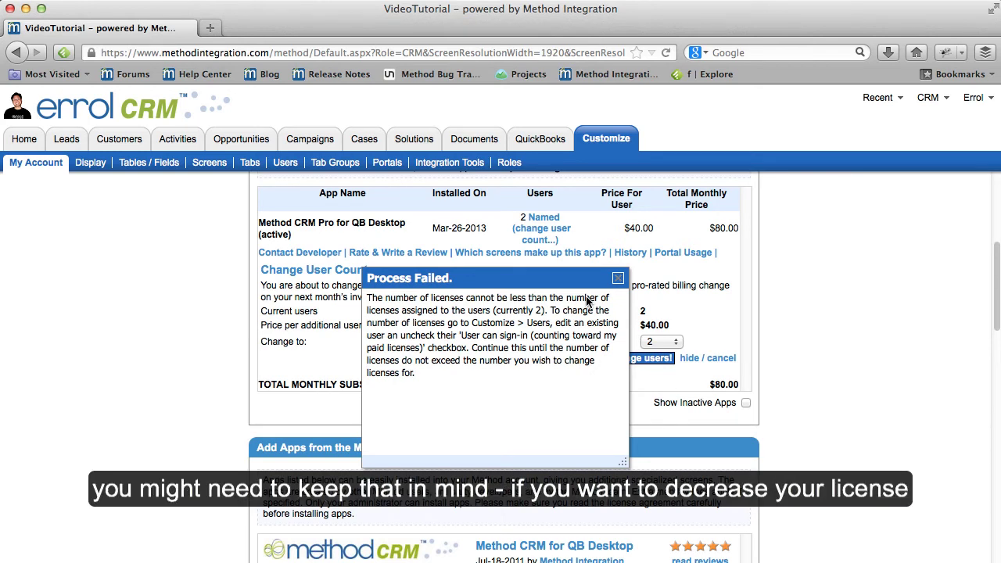
pyautogui.click(617, 279)
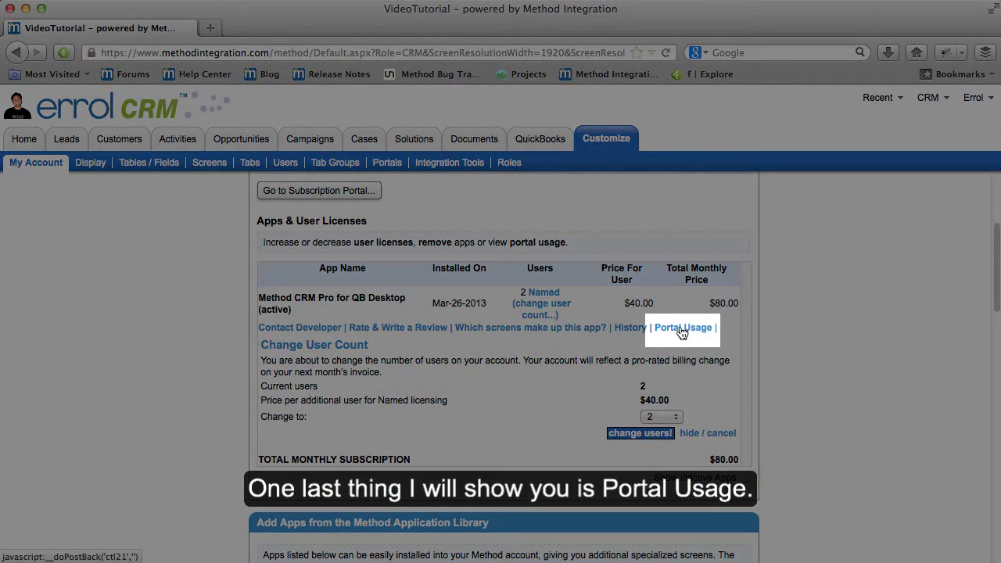
# Step: Open the Portal Usage report and scroll through its log
pyautogui.click(682, 328)
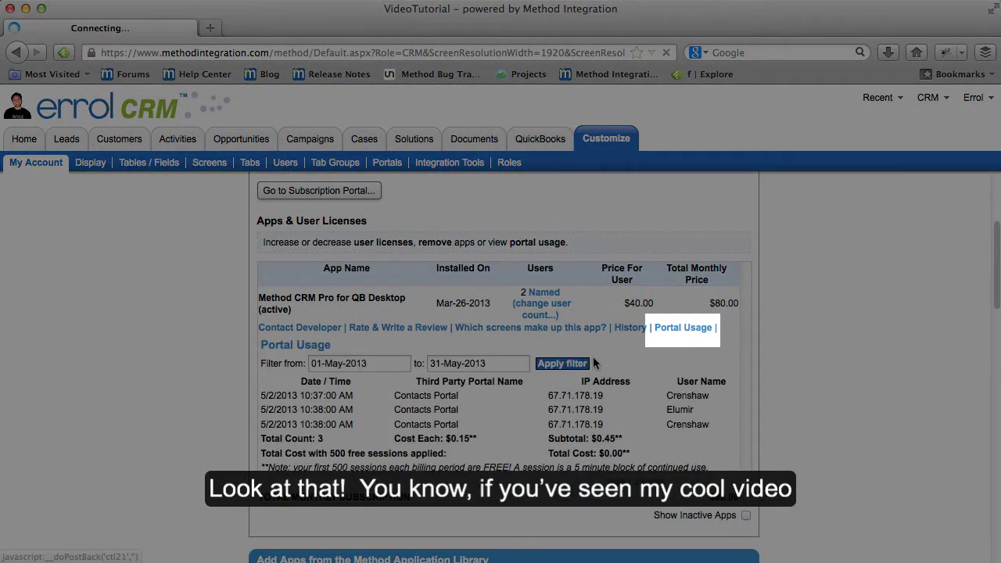
pyautogui.scroll(-1, 593, 358)
pyautogui.scroll(-1, 593, 358)
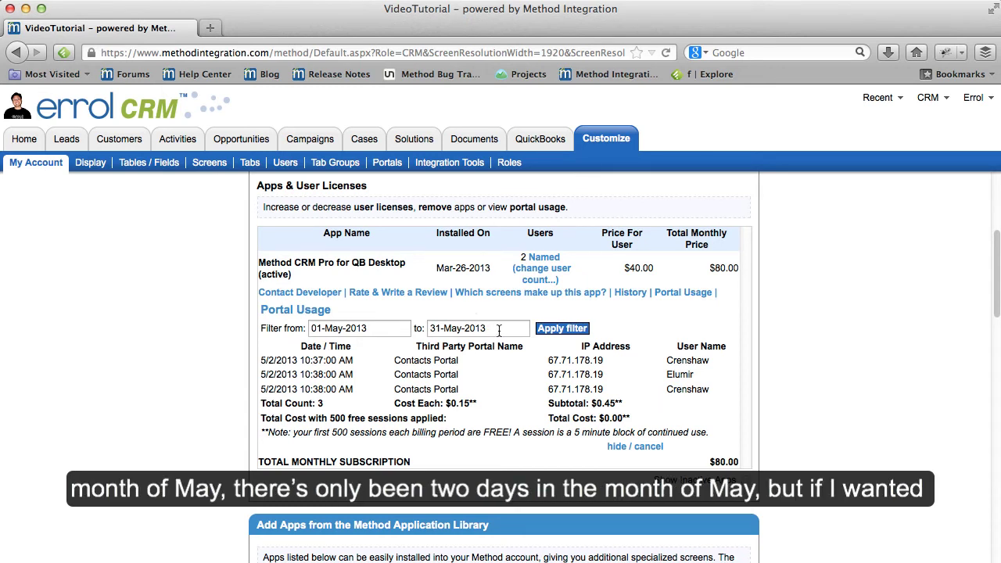
# Step: Change the filter start date to 01-April-2013 and apply the April–May range
pyautogui.click(391, 328)
pyautogui.moveTo(344, 328); pyautogui.dragTo(324, 328)
pyautogui.write('April')
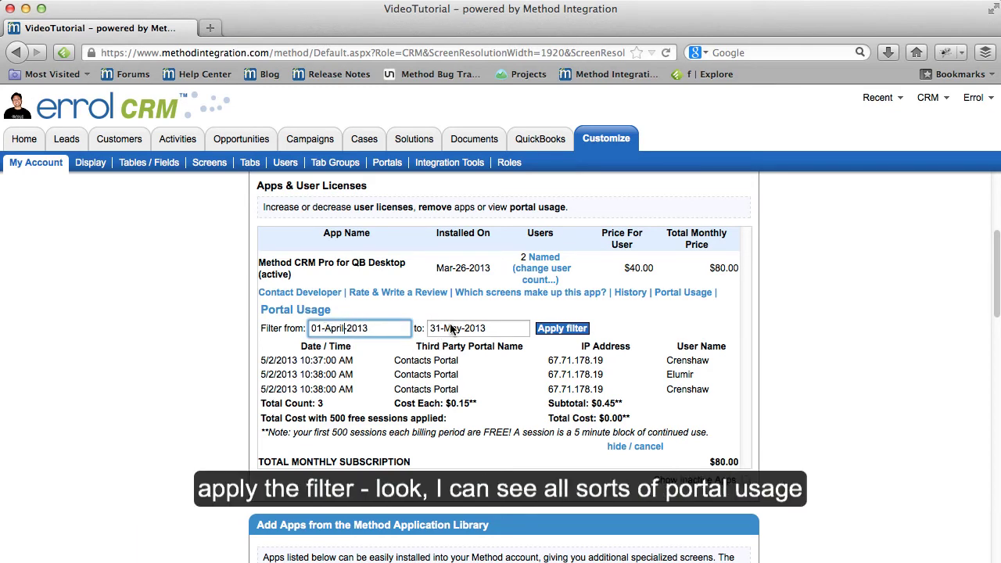
pyautogui.click(562, 330)
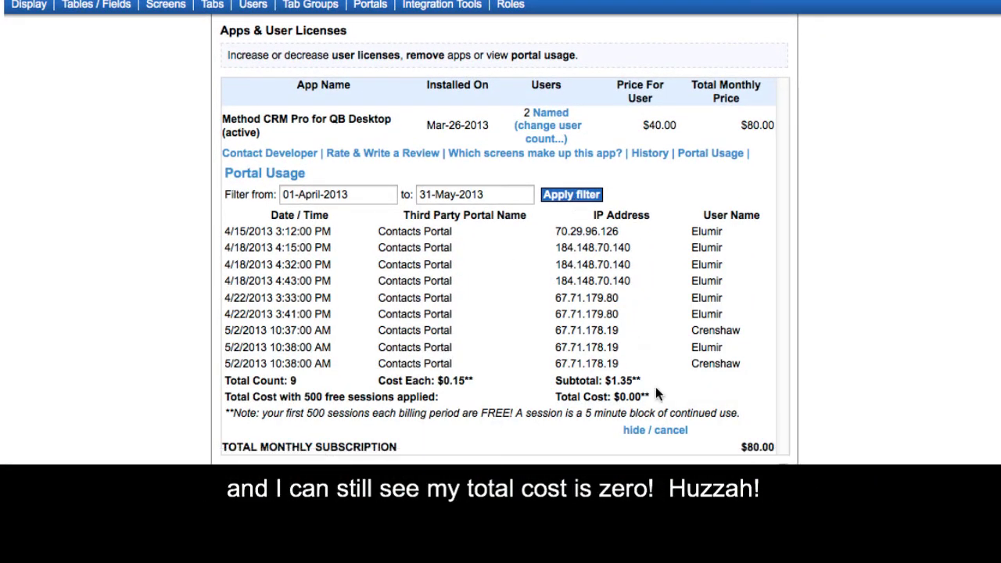
pyautogui.scroll(3, 657, 396)
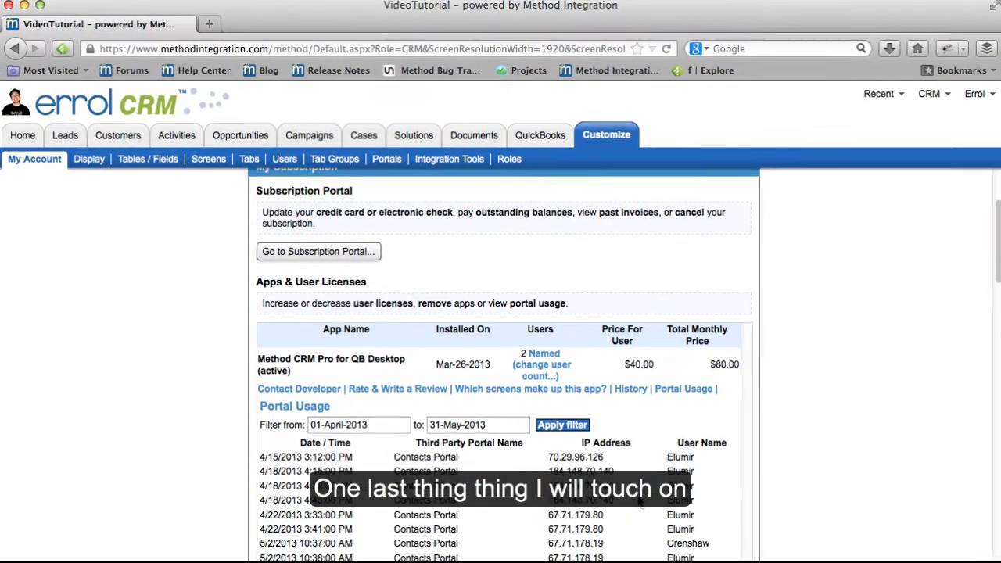
pyautogui.scroll(1, 640, 503)
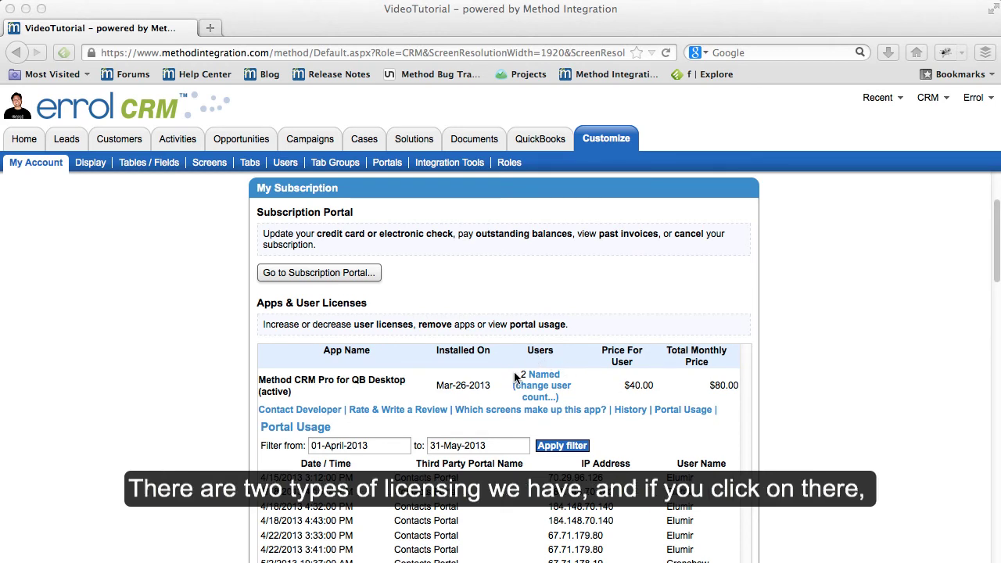
# Step: Open the 'Named and Shared Licensing' help article (Solution No. 175) from the Named link
pyautogui.click(555, 376)
pyautogui.click(557, 378)
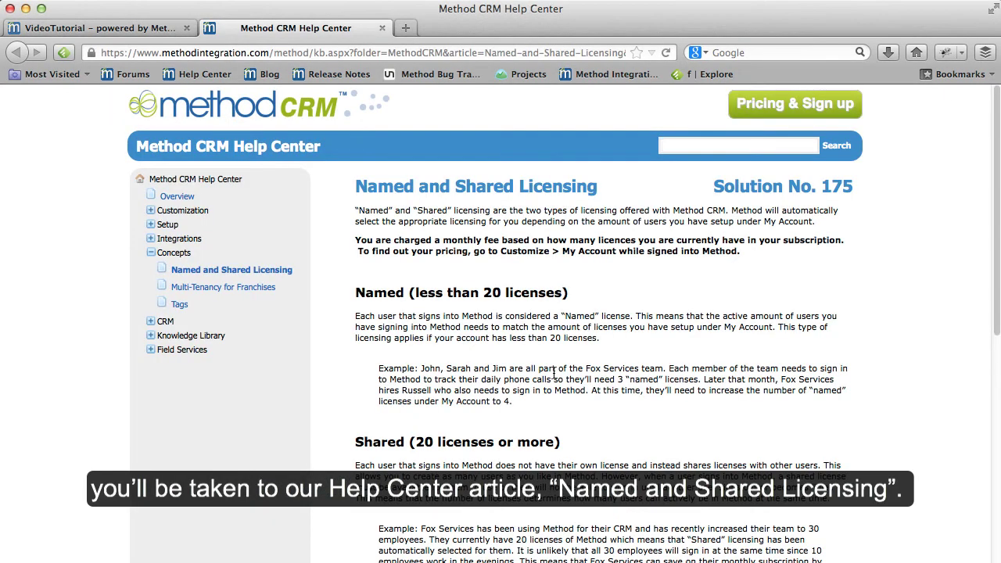